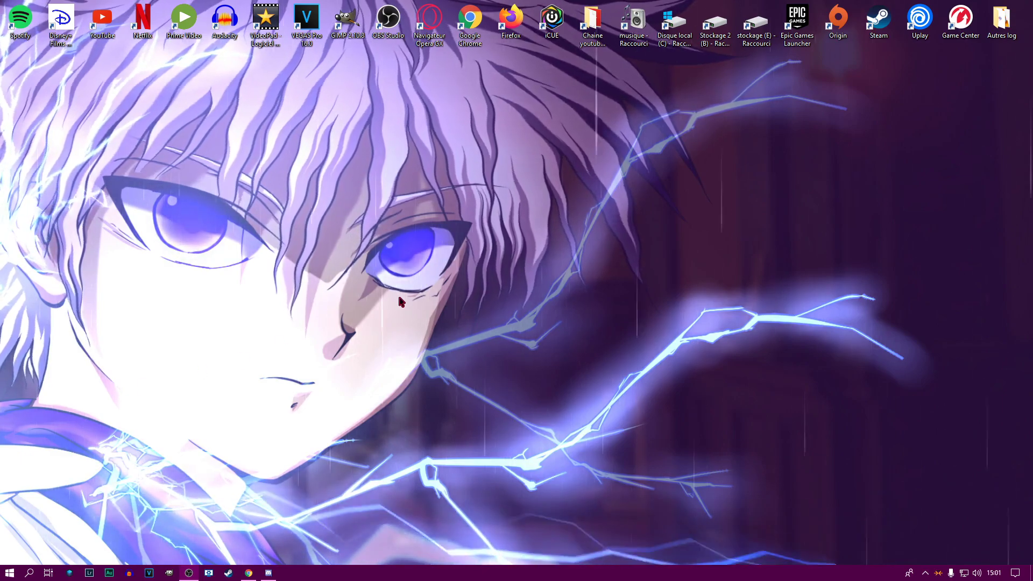
Step: Open Radeon Software from the desktop and show its home page in a maximised window
right_click(414, 273)
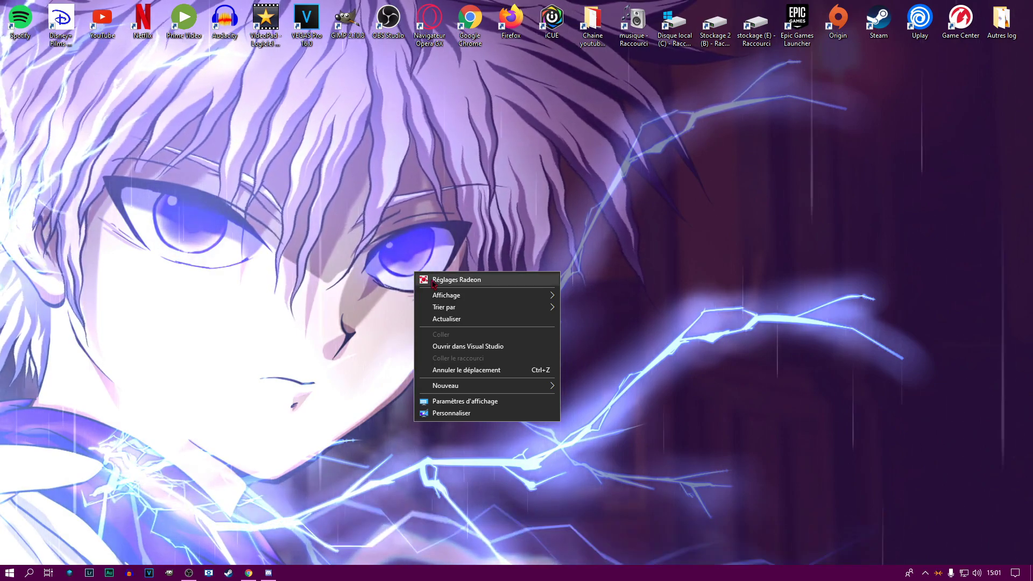
click(434, 284)
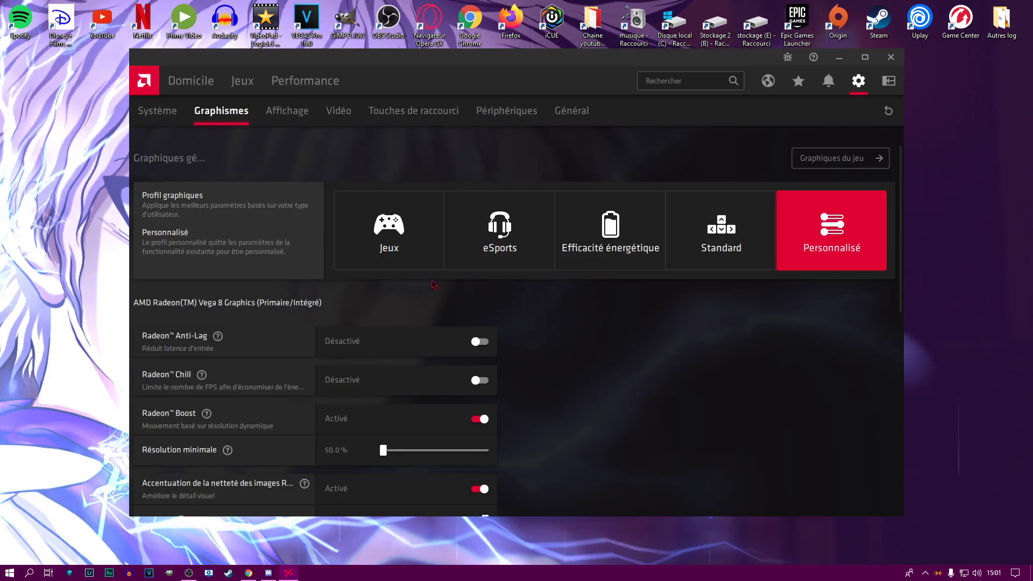
click(191, 81)
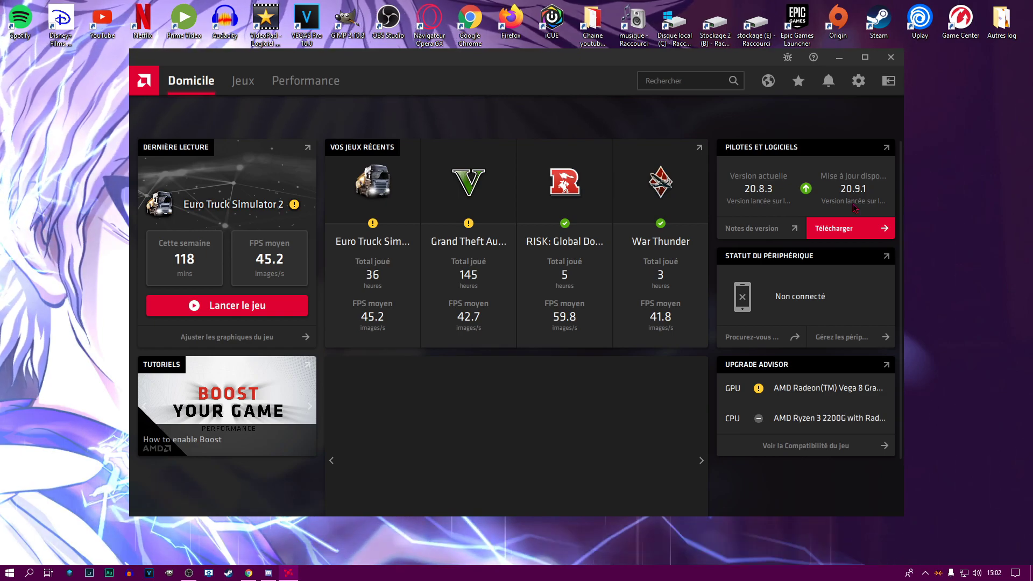
click(866, 57)
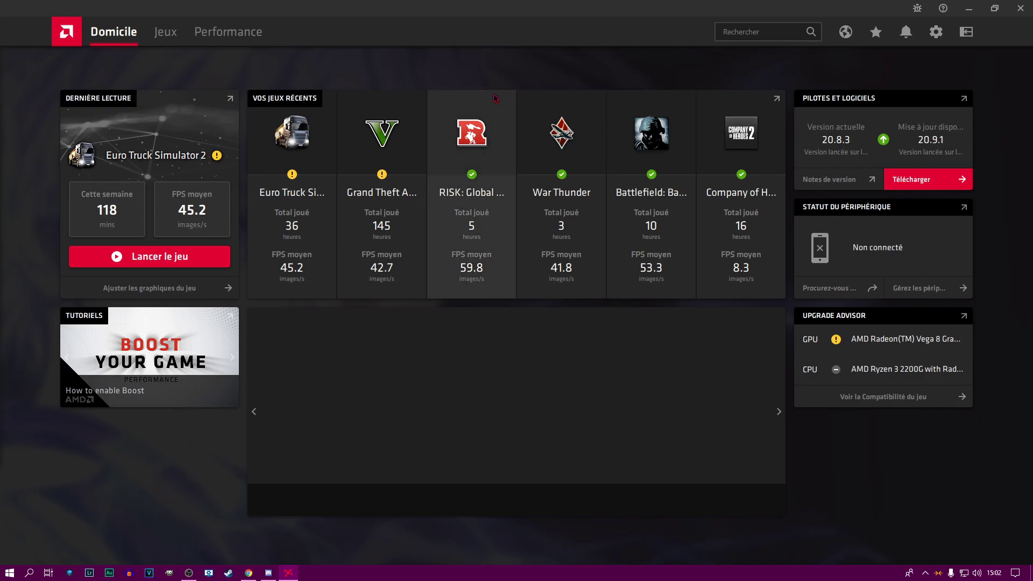
Step: Browse the full list of installed games and return to its beginning
click(166, 32)
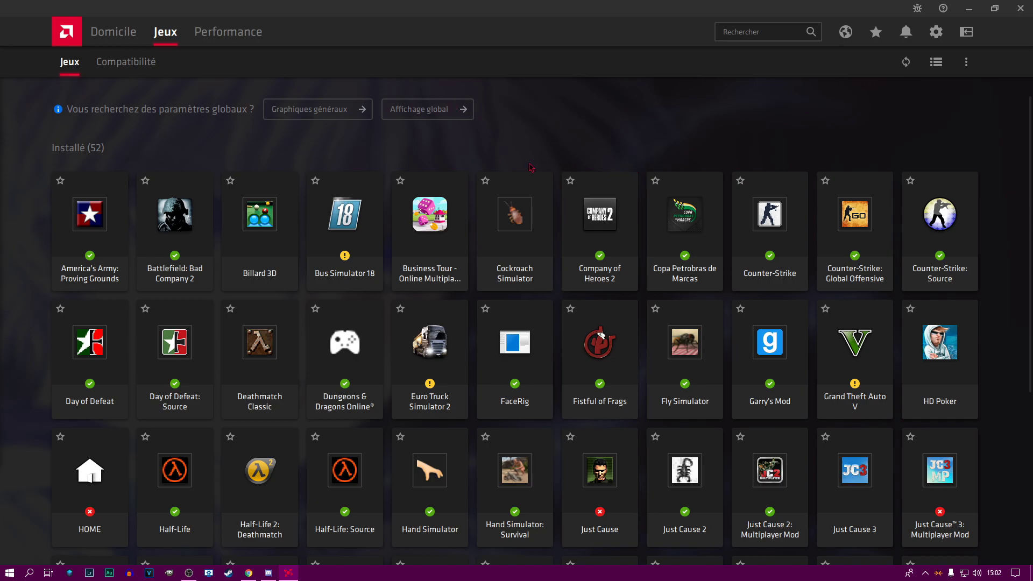
scroll(855, 280, down, 5)
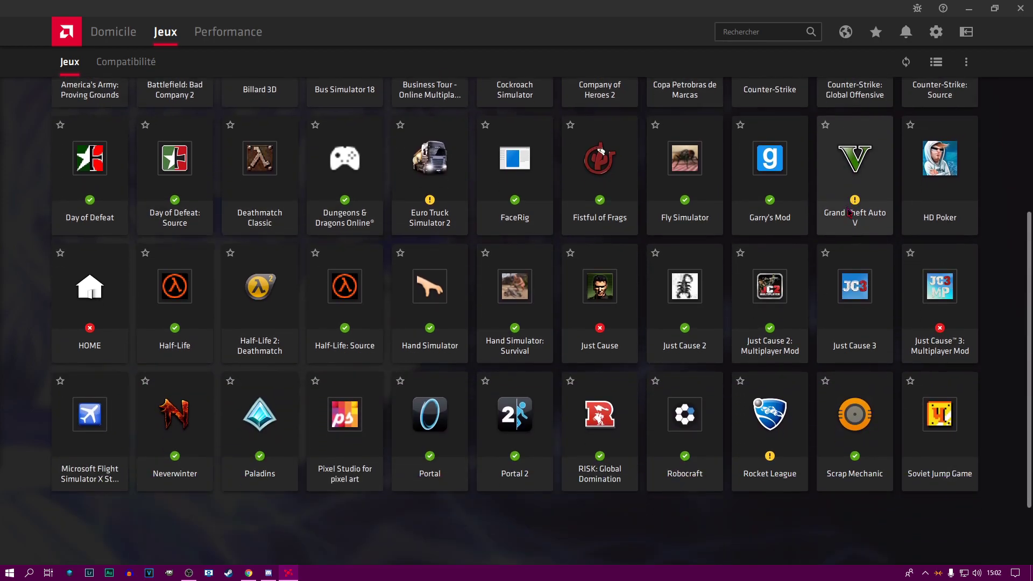
scroll(948, 359, down, 1)
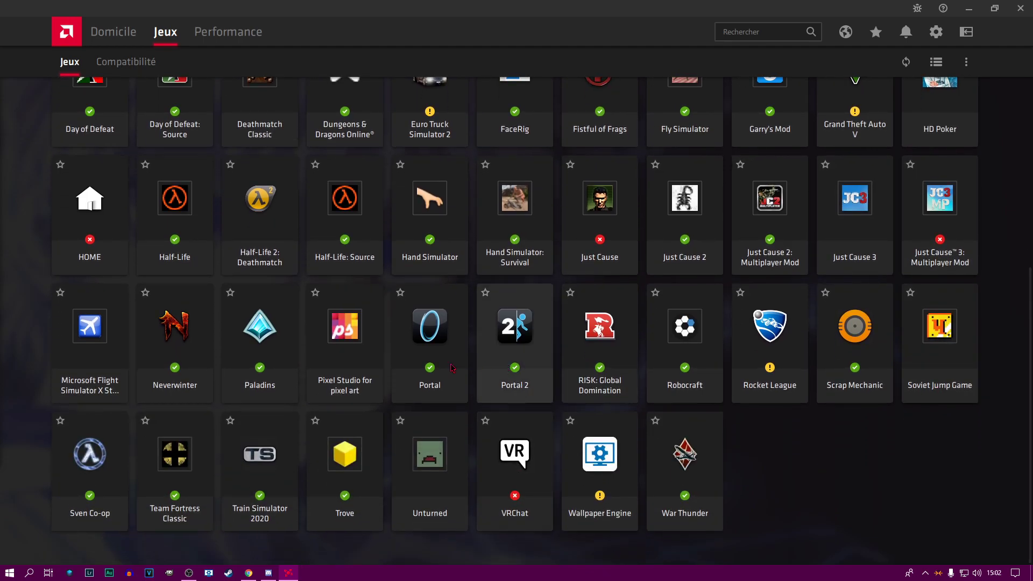
scroll(772, 492, up, 6)
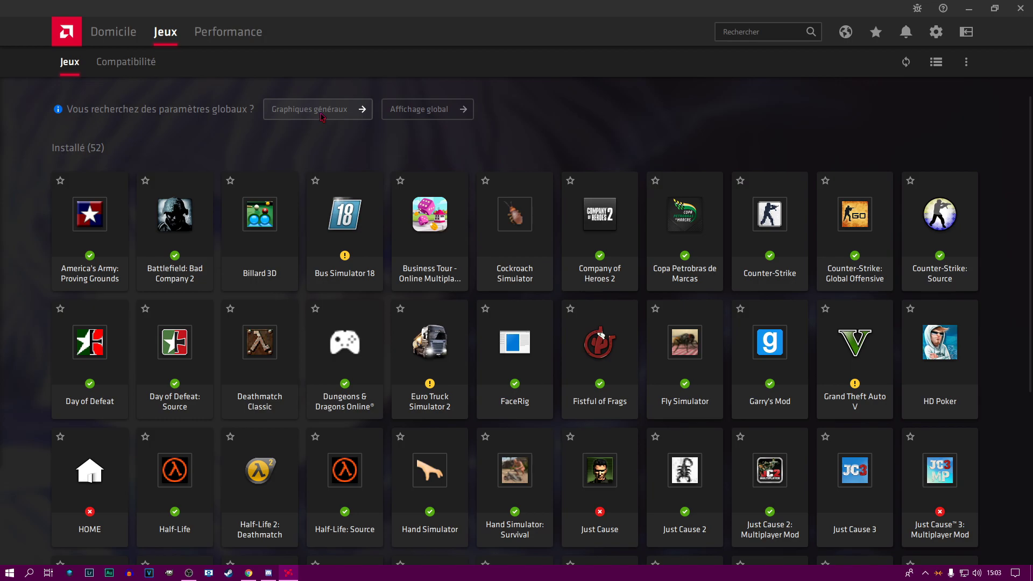
Step: Reach the global graphics settings both from the general settings and through the games list's general graphics link
click(936, 34)
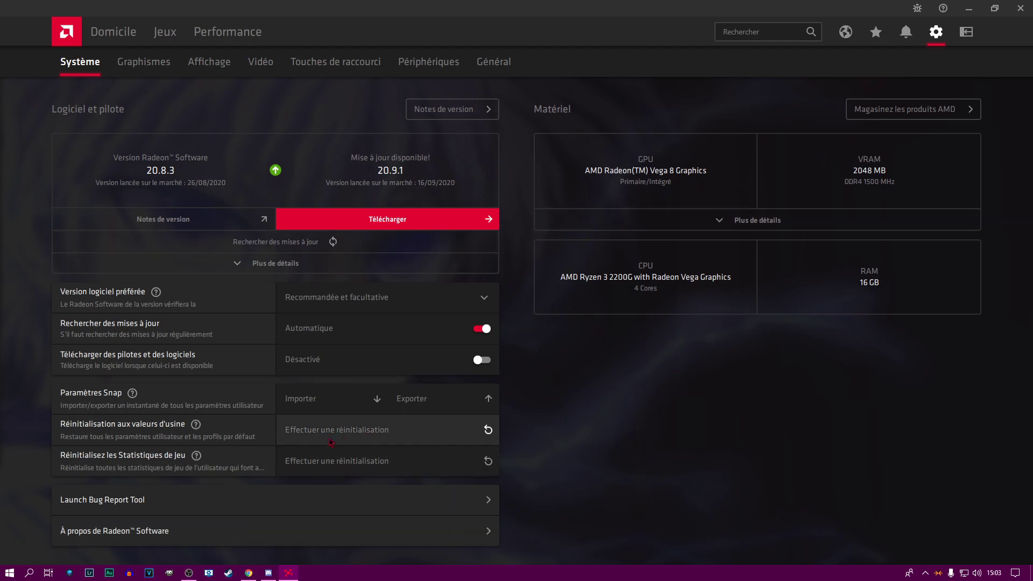
click(162, 63)
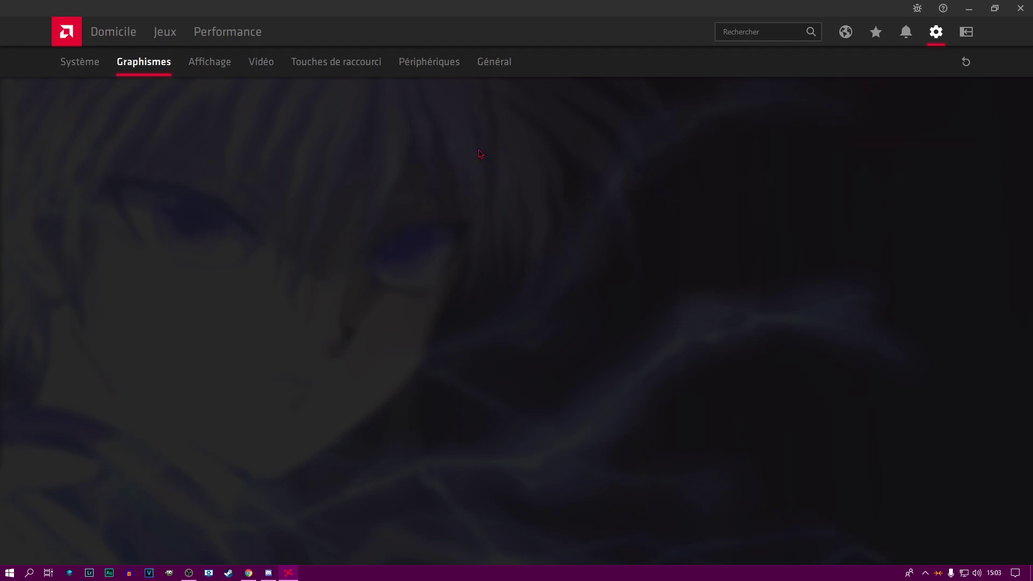
click(167, 38)
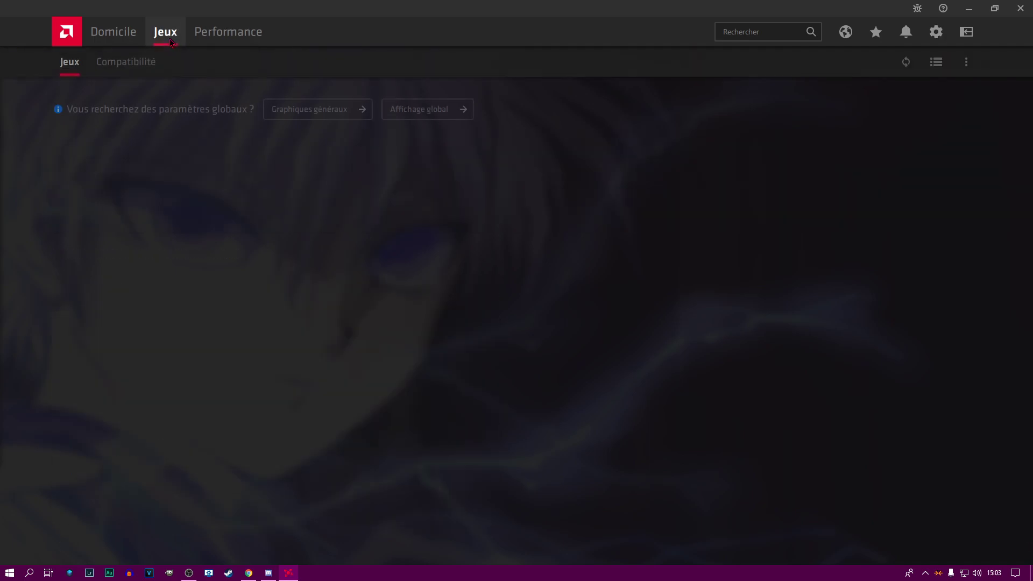
click(346, 112)
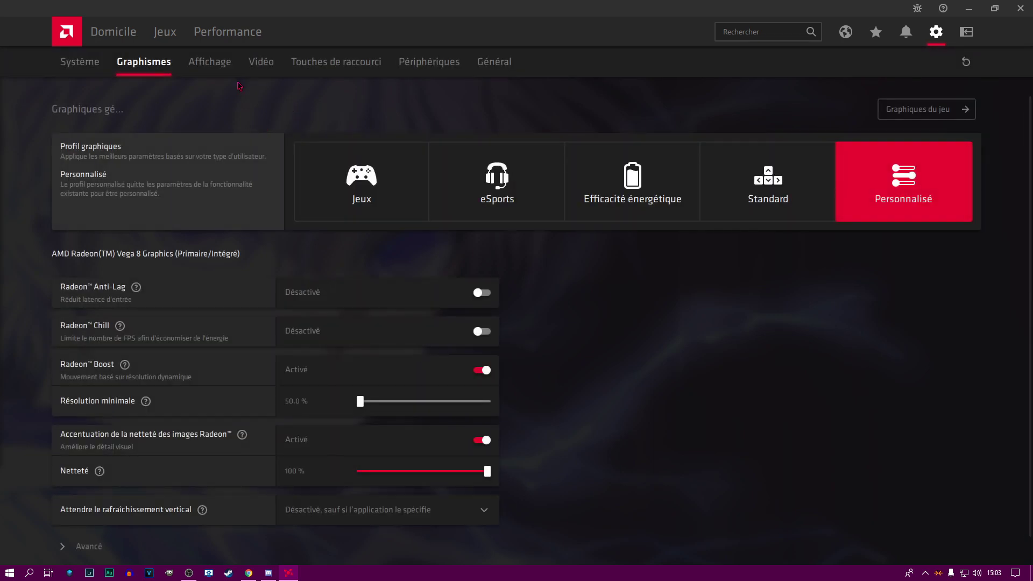
click(931, 44)
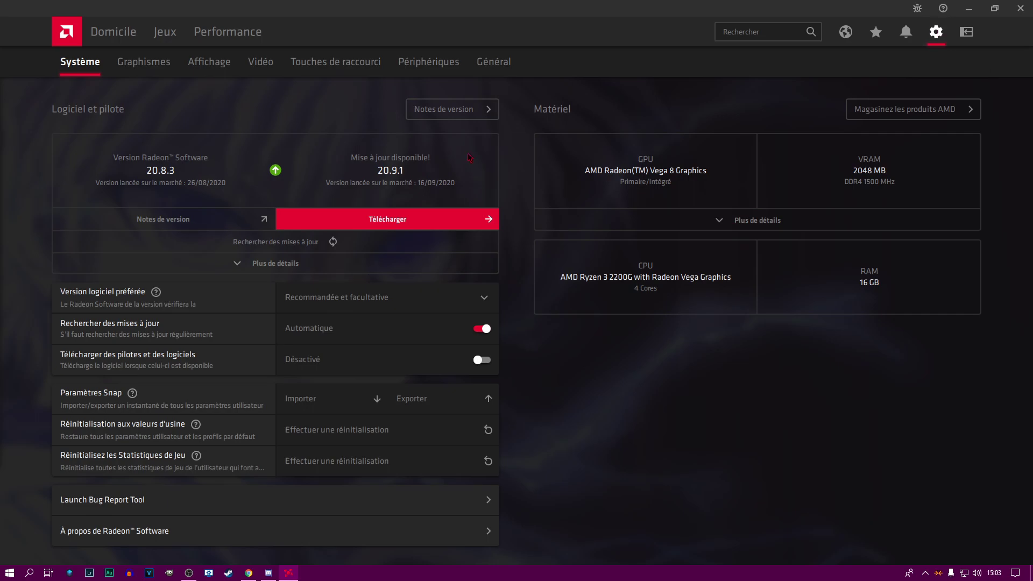
click(161, 60)
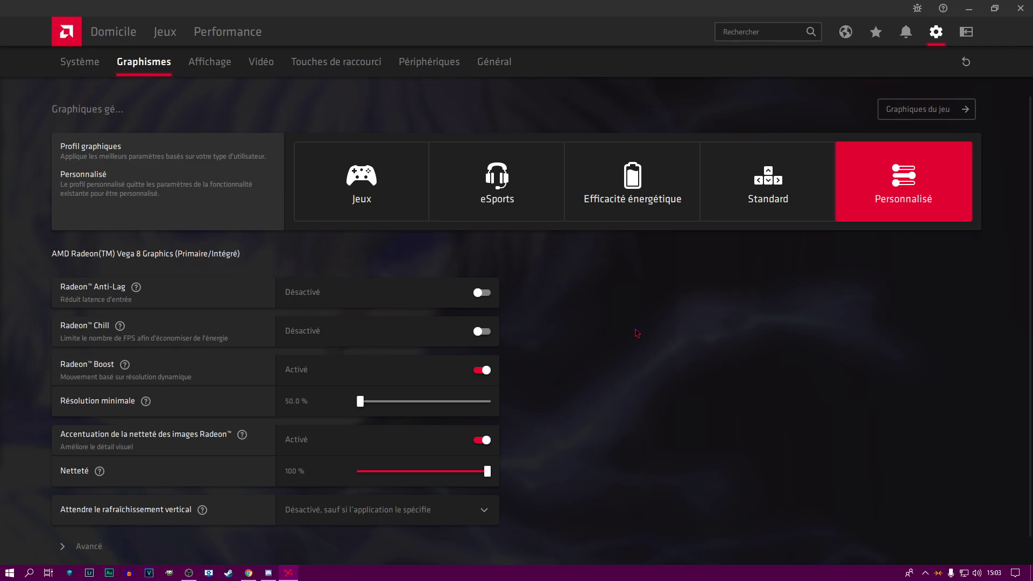
Step: Expand the advanced graphics settings and look over the available options
scroll(637, 333, down, 1)
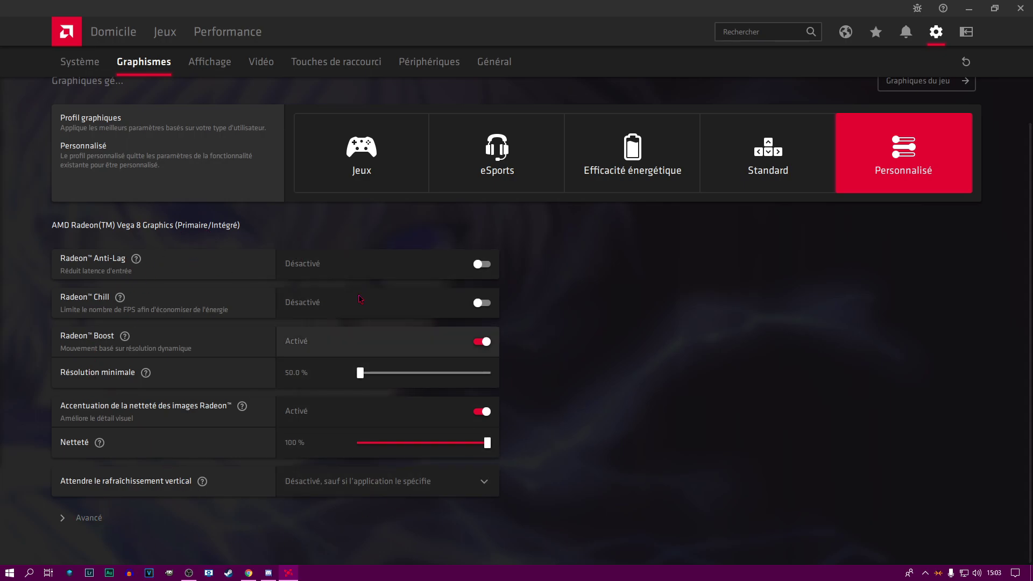
click(81, 518)
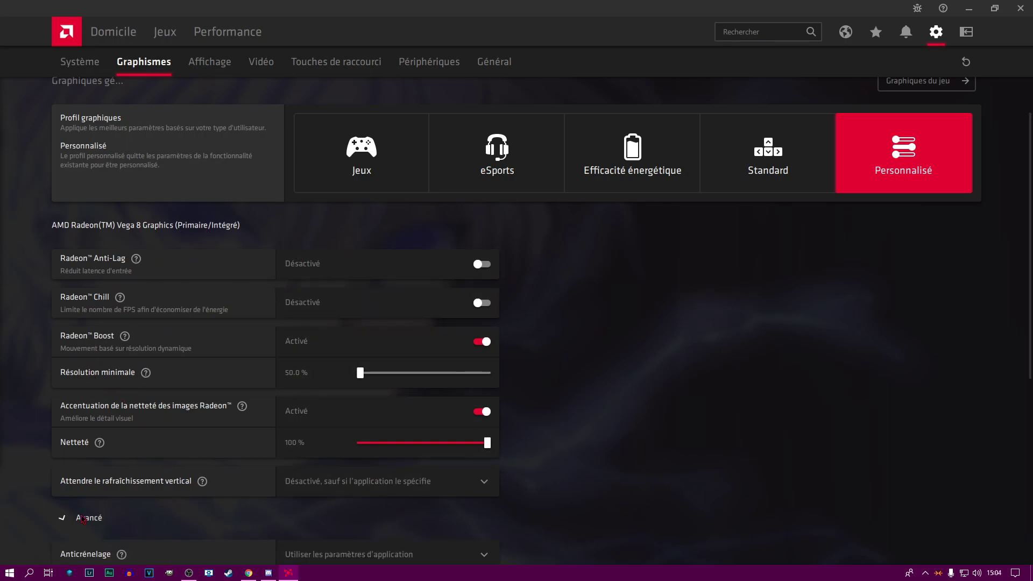
scroll(533, 421, down, 6)
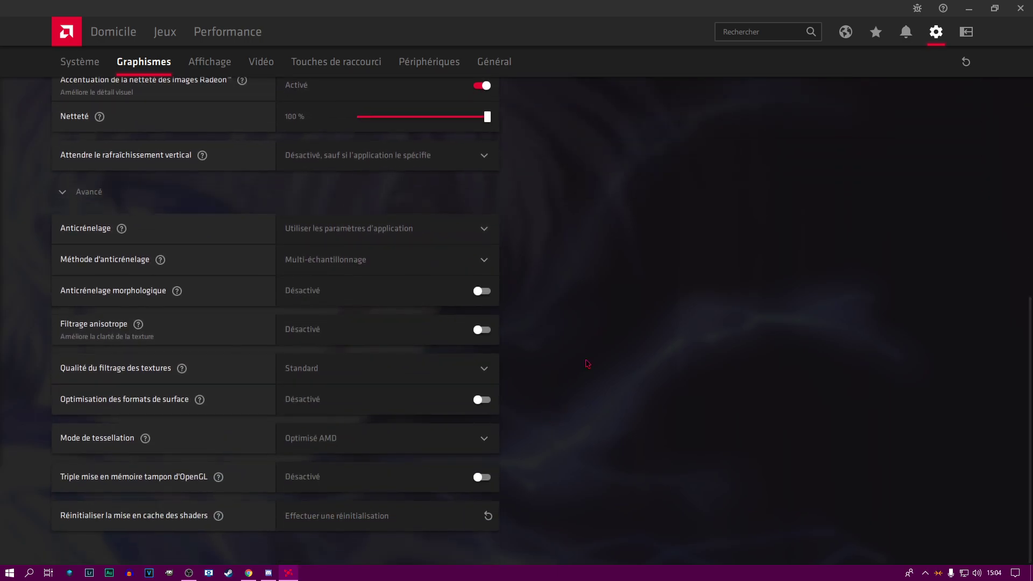
scroll(588, 363, up, 6)
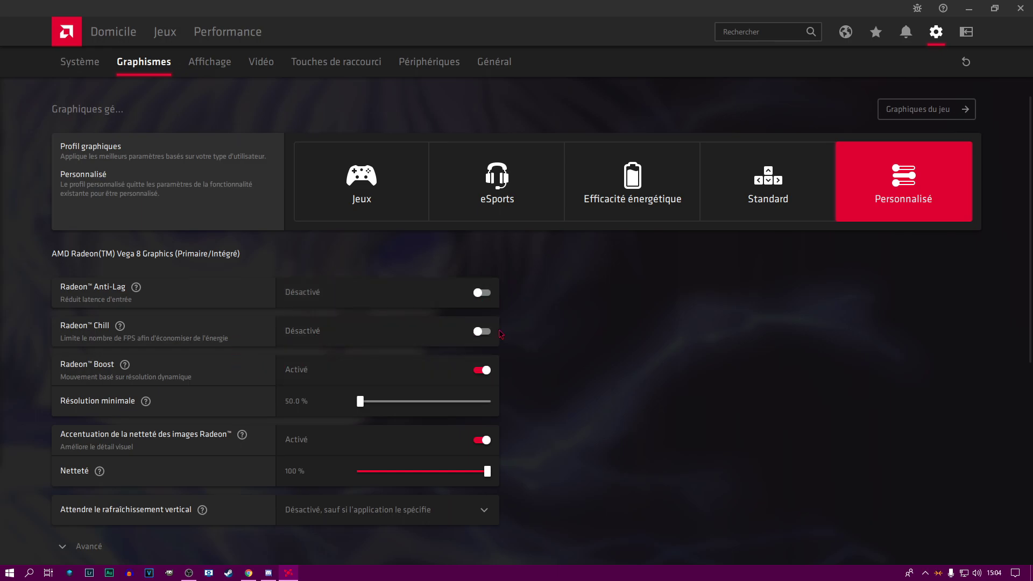
Step: Switch Radeon Chill on to expose its minimum and maximum FPS settings, and switch it back off
click(307, 338)
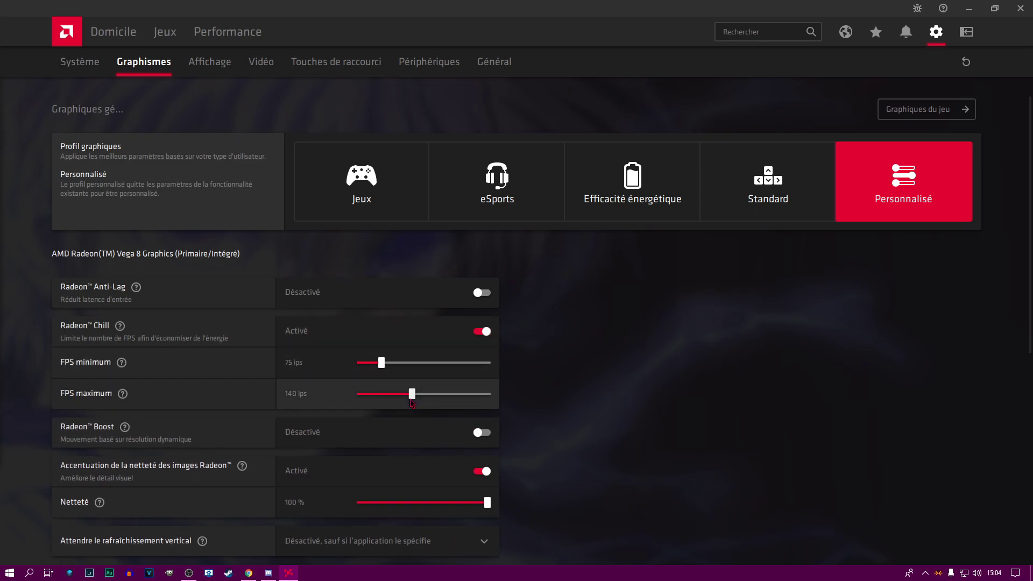
click(477, 330)
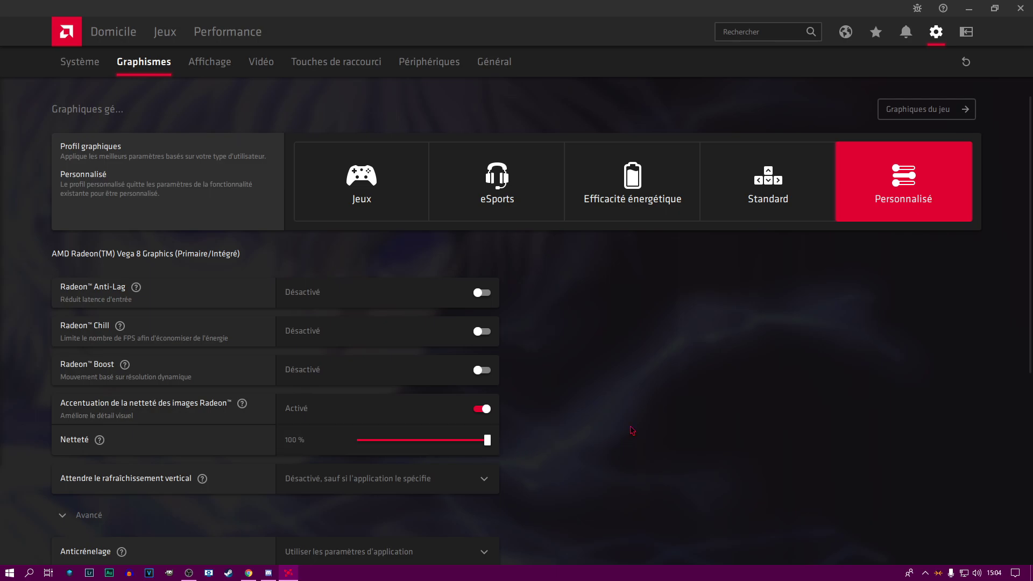
Step: Examine the vertical refresh wait options without choosing a different one
scroll(640, 431, down, 3)
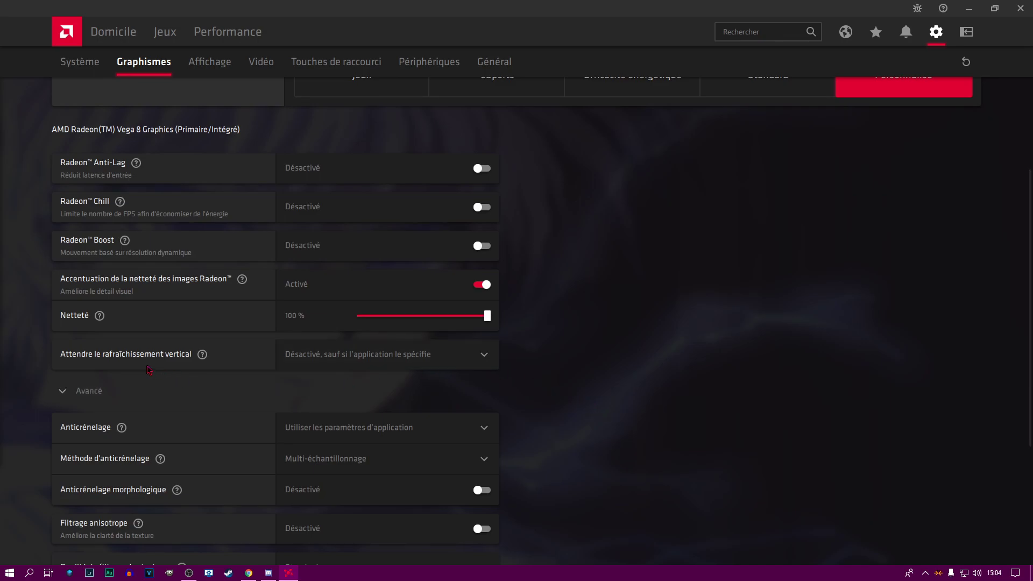
click(327, 359)
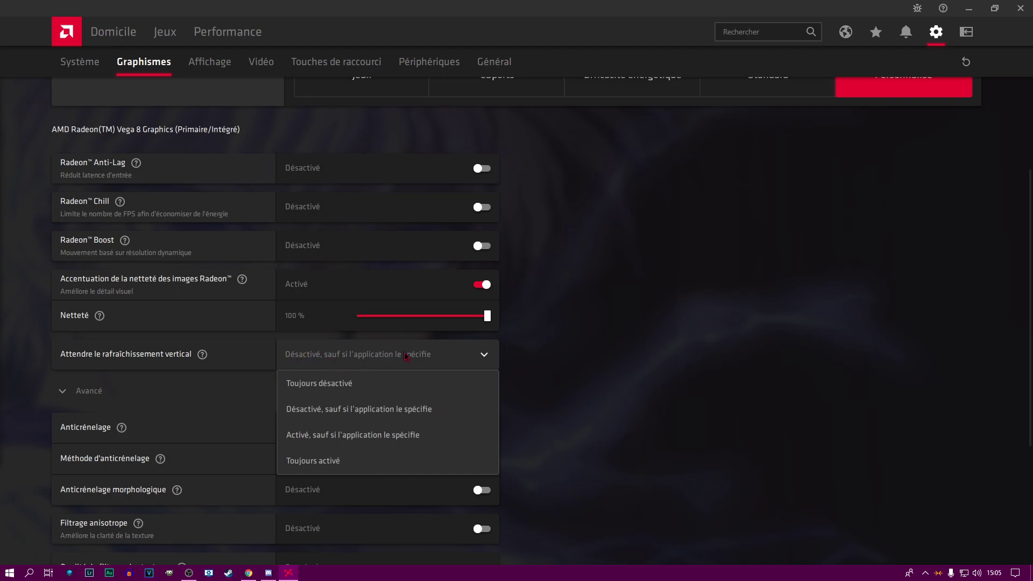
click(451, 362)
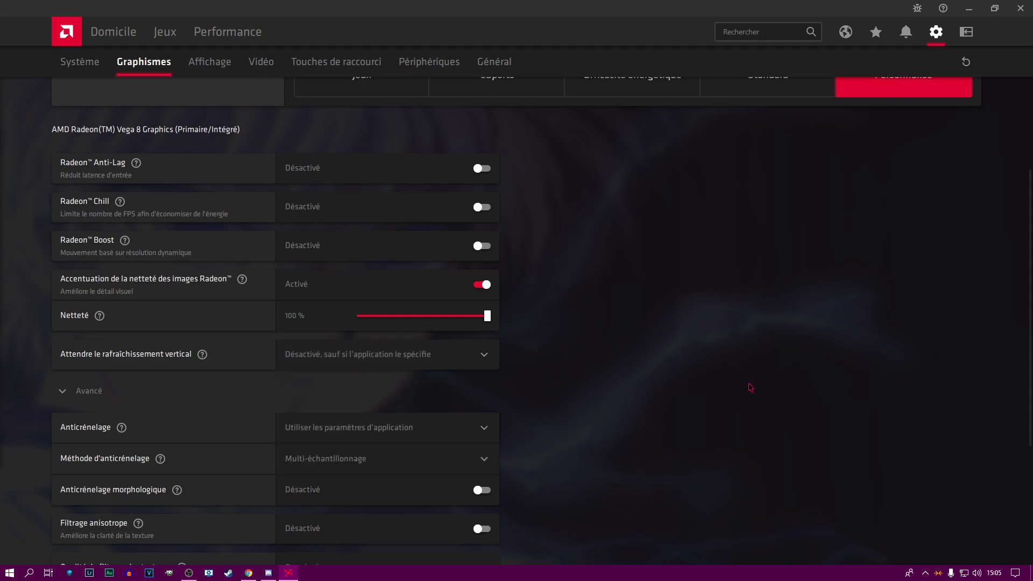
Step: Examine the anti-aliasing method choices and keep Multi-échantillonnage selected
scroll(751, 388, down, 2)
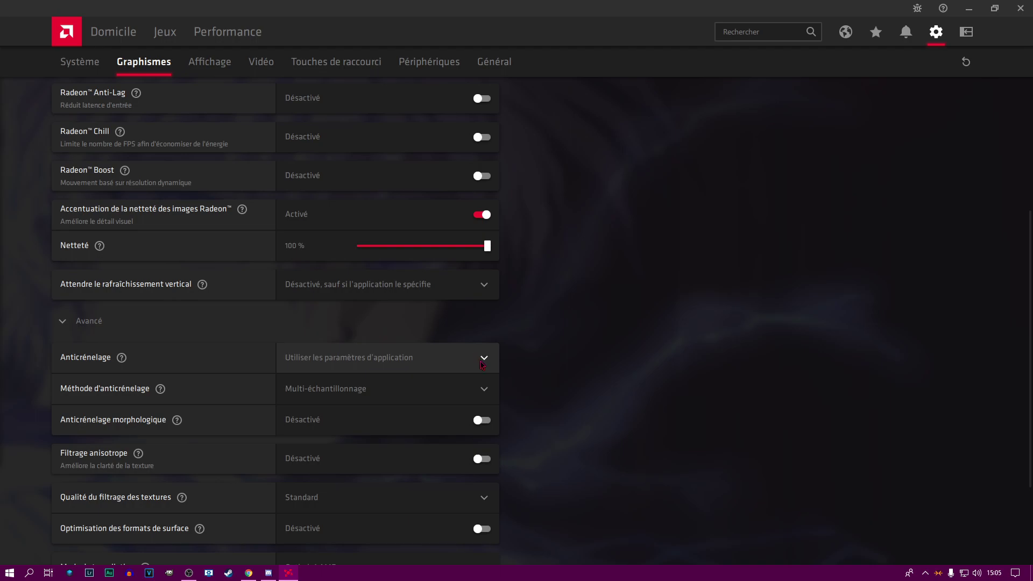
click(407, 393)
click(408, 415)
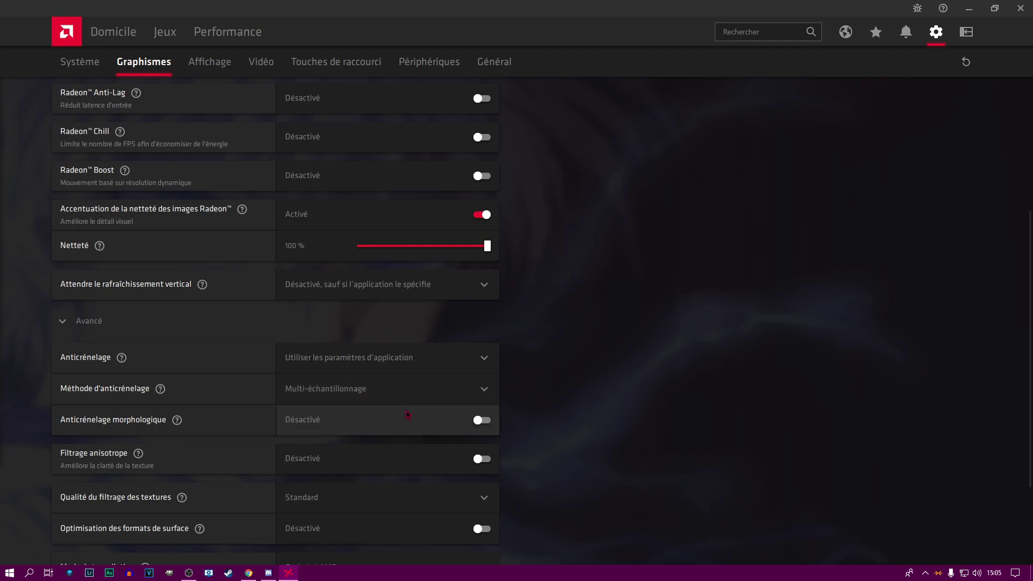
click(410, 394)
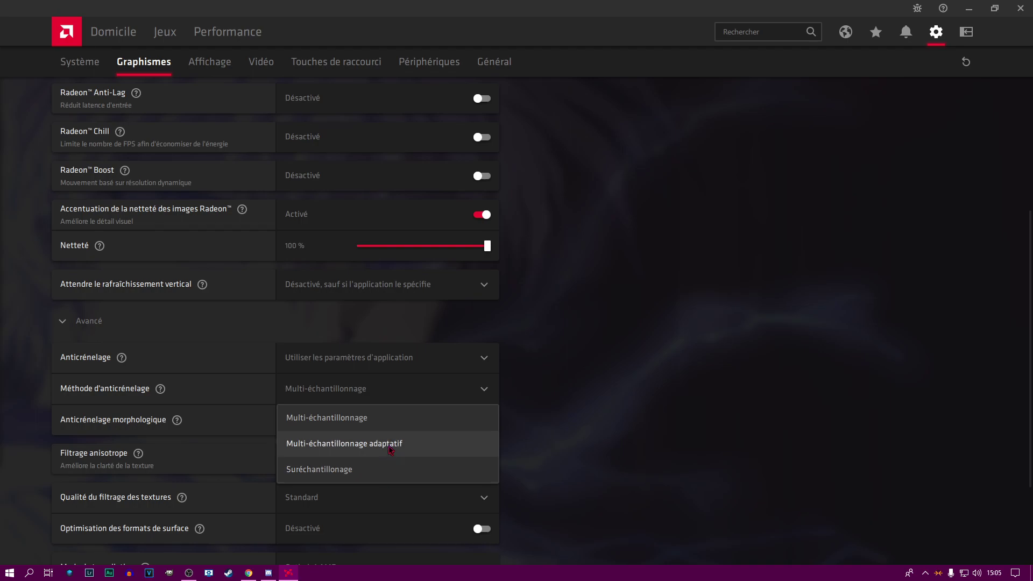
click(397, 418)
click(400, 393)
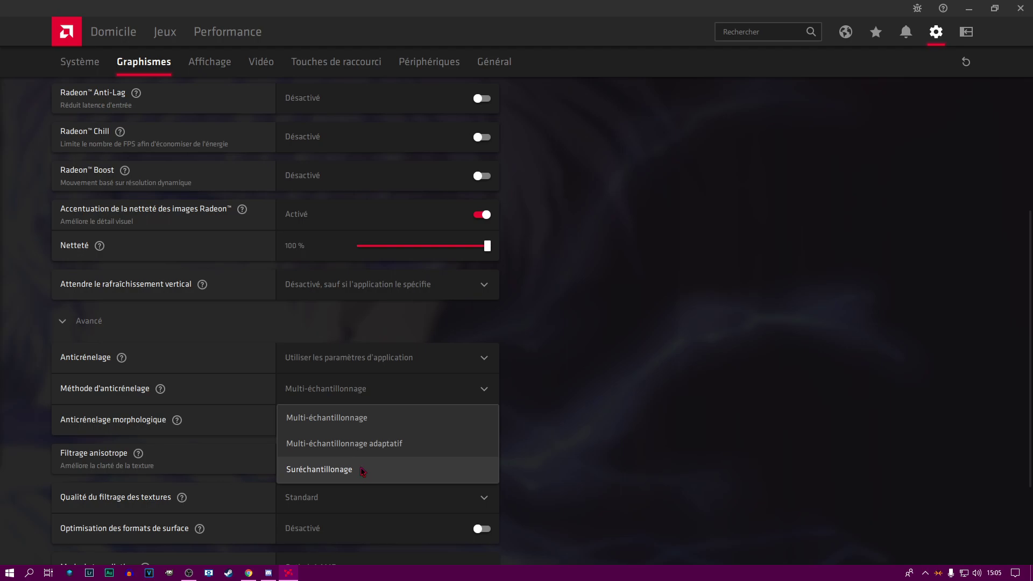
click(398, 416)
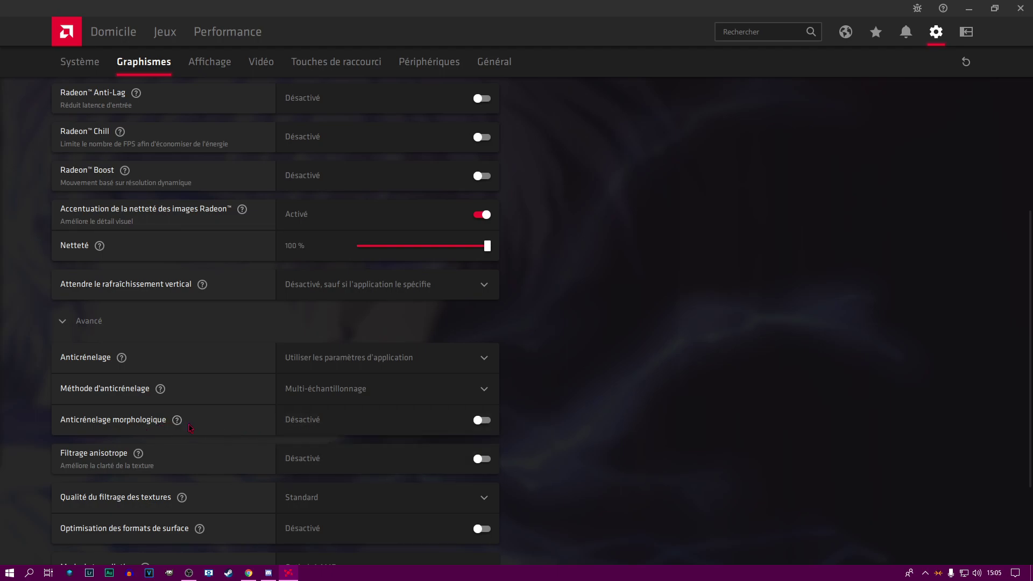
Step: Set the texture filtering quality to Performance
mouse_move(177, 425)
scroll(210, 465, down, 2)
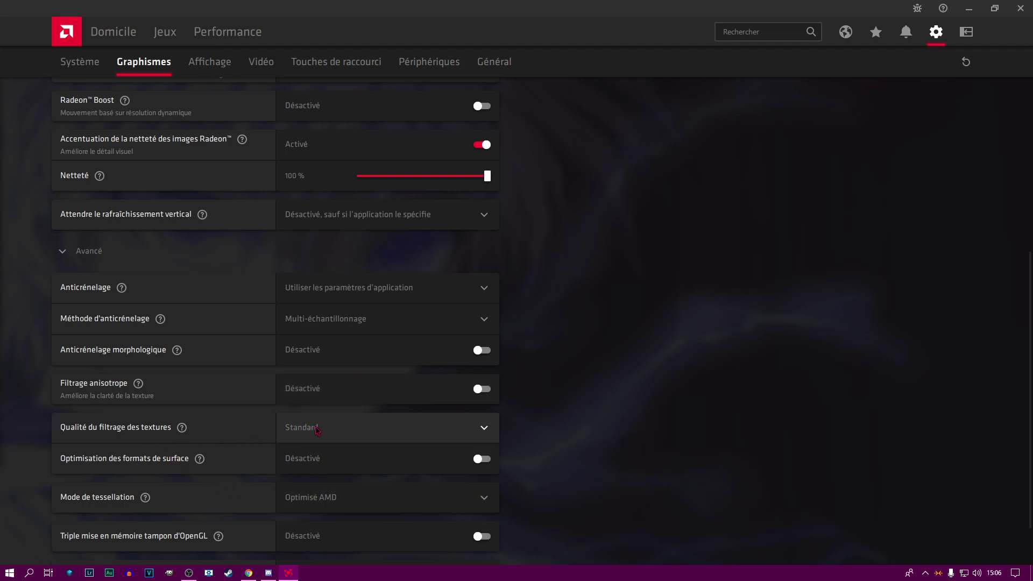
click(334, 429)
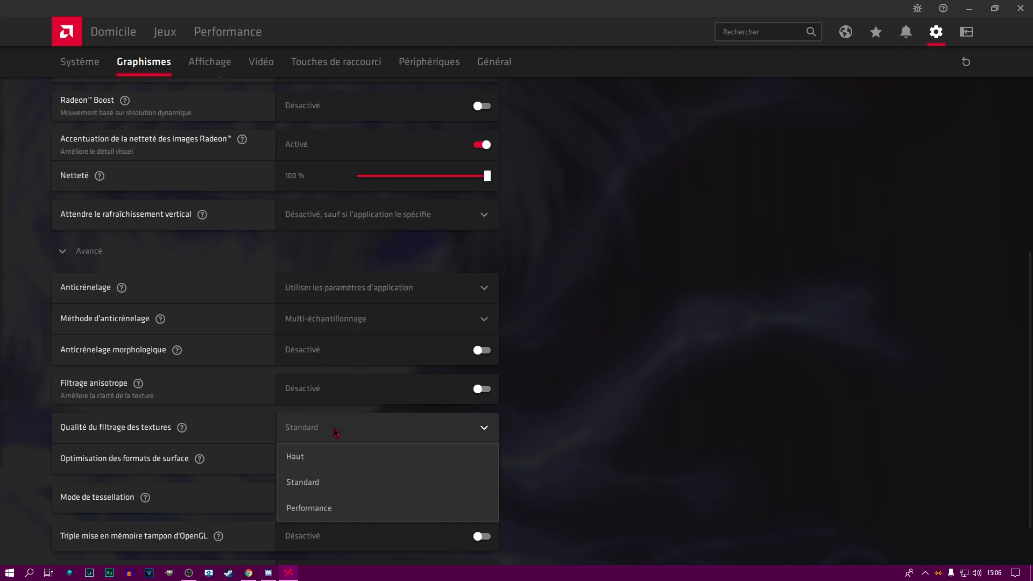
click(330, 508)
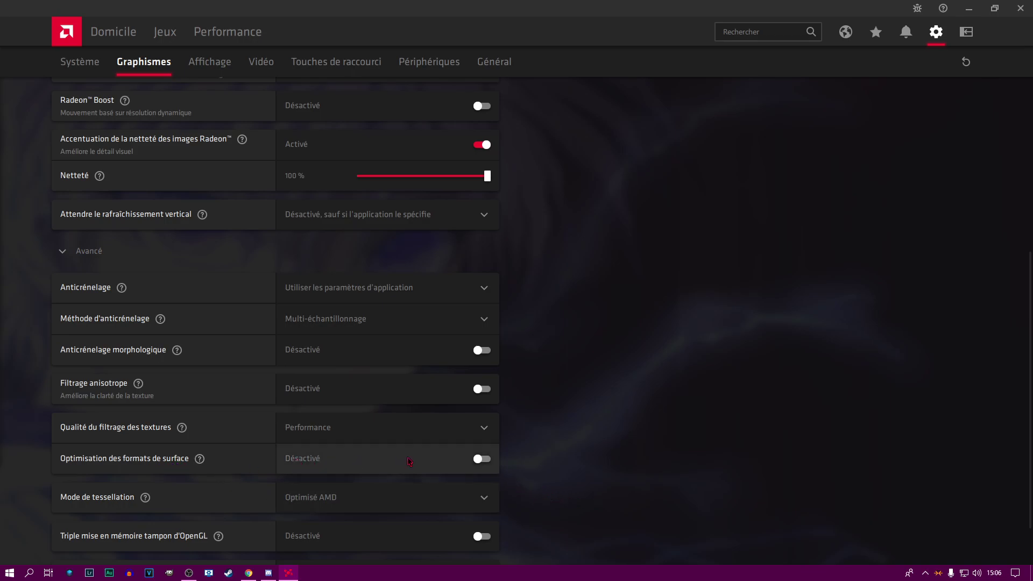
Step: Examine the tessellation mode choices and keep Optimisé AMD selected
scroll(477, 459, down, 2)
click(468, 451)
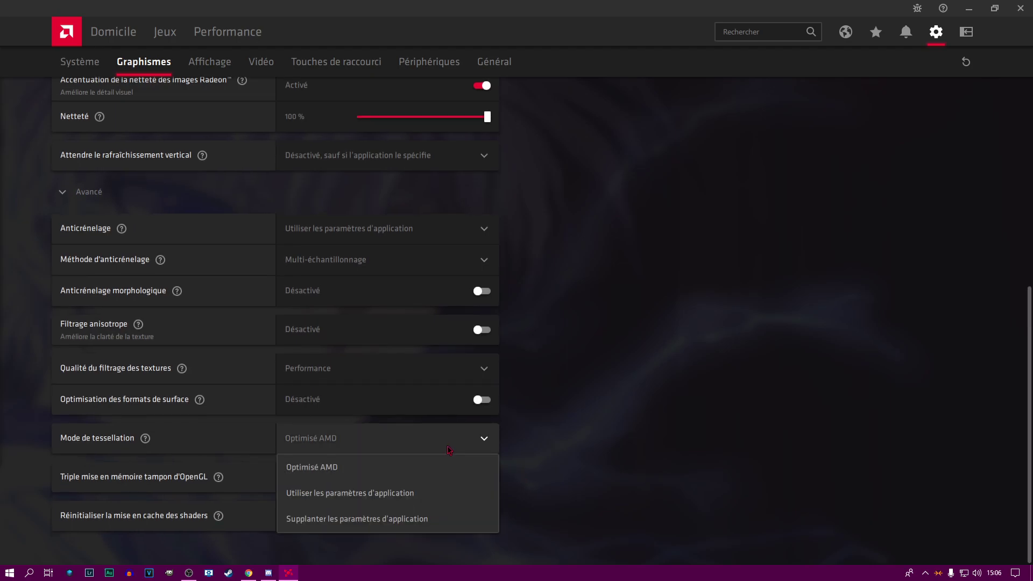
click(407, 467)
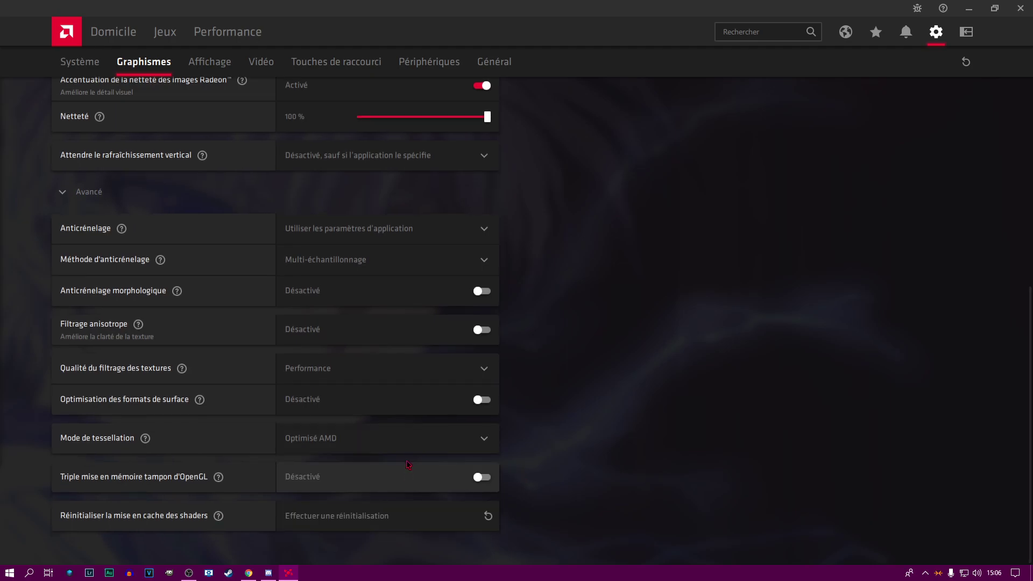
click(404, 448)
click(408, 467)
click(394, 439)
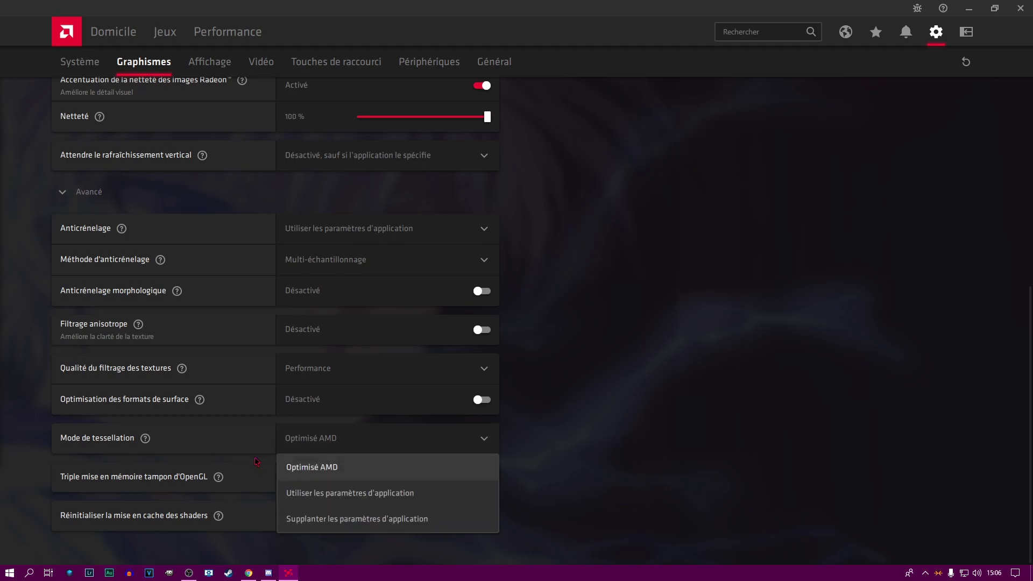
click(150, 430)
mouse_move(149, 444)
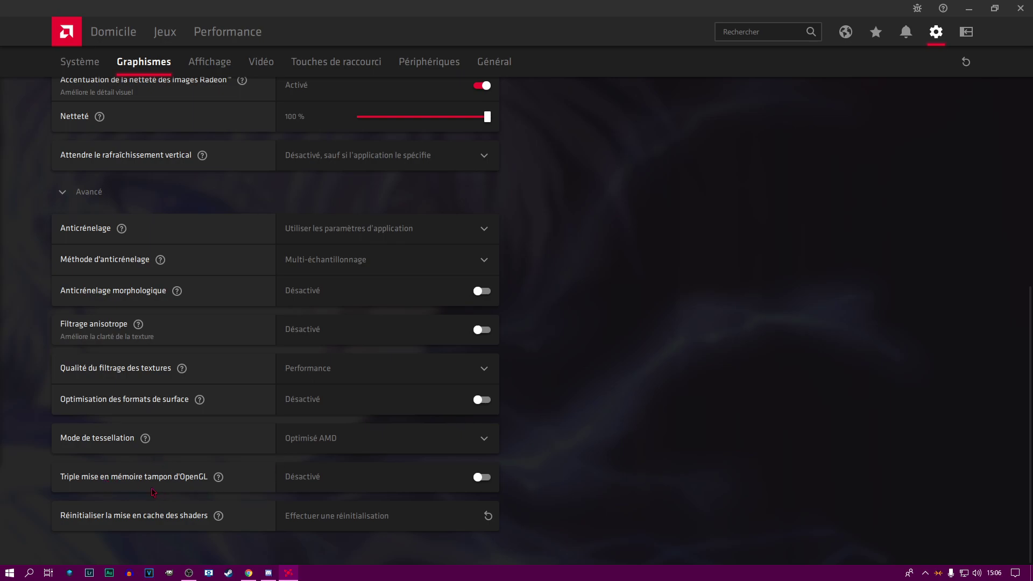
Step: Examine the OpenGL triple buffering setting by toggling it, and leave it disabled
mouse_move(224, 479)
click(477, 480)
click(478, 480)
click(479, 481)
click(480, 482)
scroll(724, 312, up, 5)
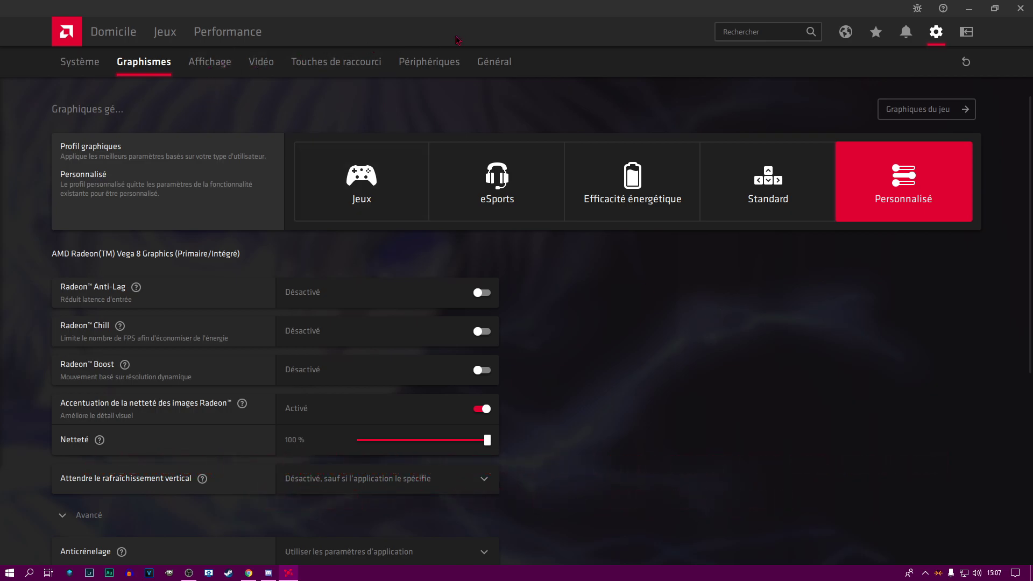
Step: Examine the global display options and display characteristics for both Affichage 1 and Affichage 2
click(210, 65)
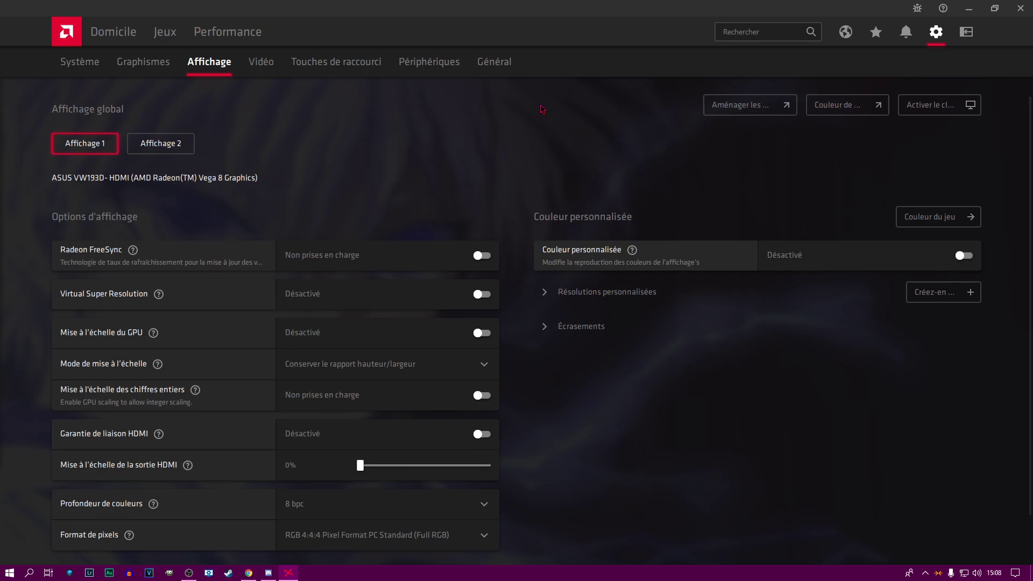
scroll(544, 323, down, 1)
scroll(597, 423, up, 1)
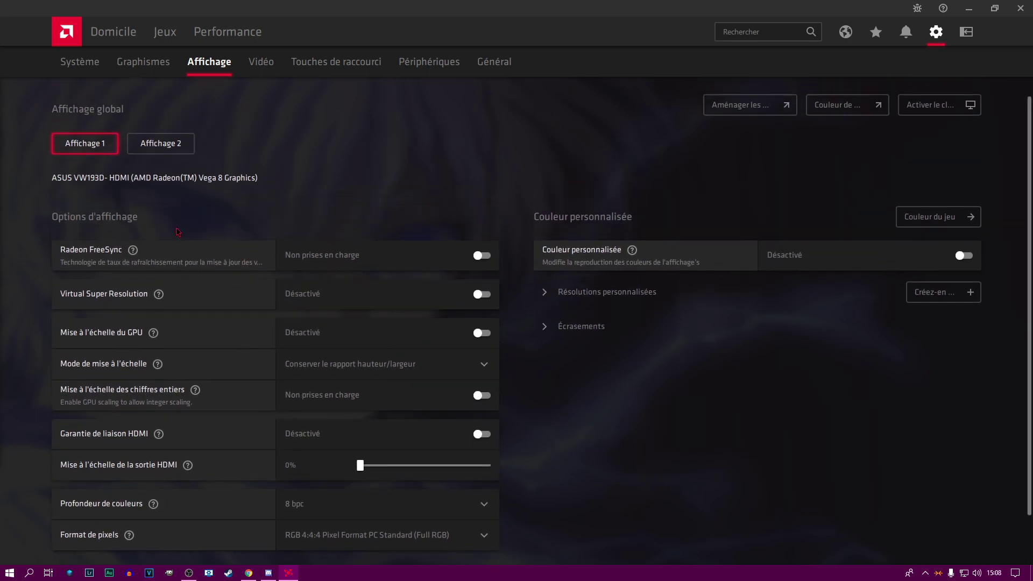
scroll(526, 191, down, 1)
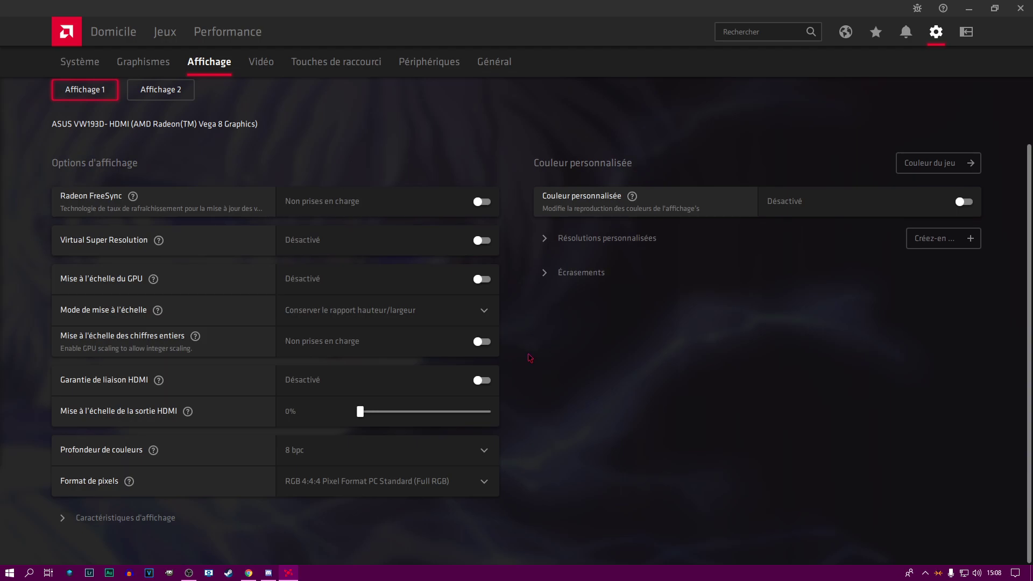
click(108, 518)
scroll(590, 434, down, 3)
scroll(587, 428, down, 2)
scroll(549, 403, up, 6)
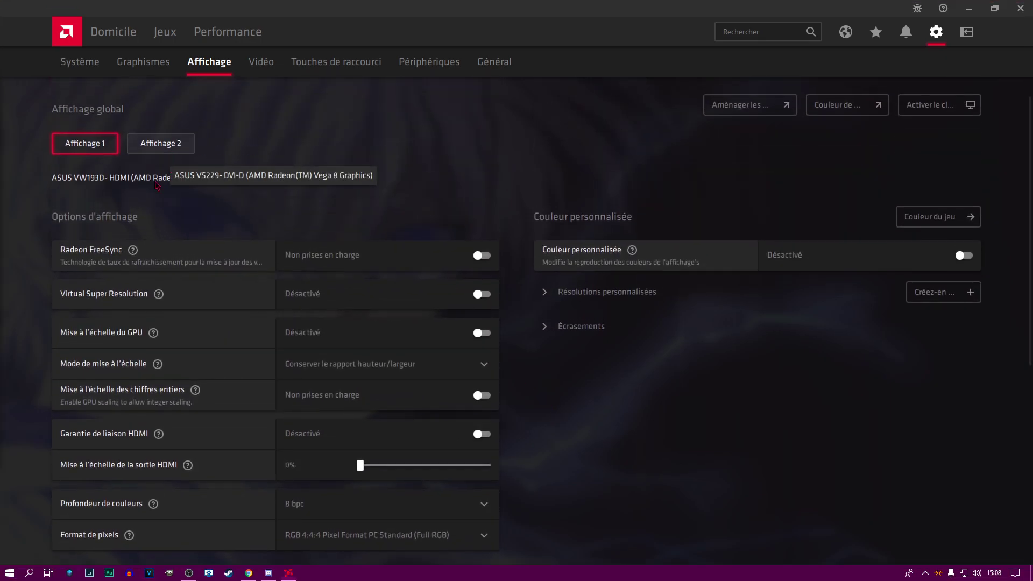
click(186, 145)
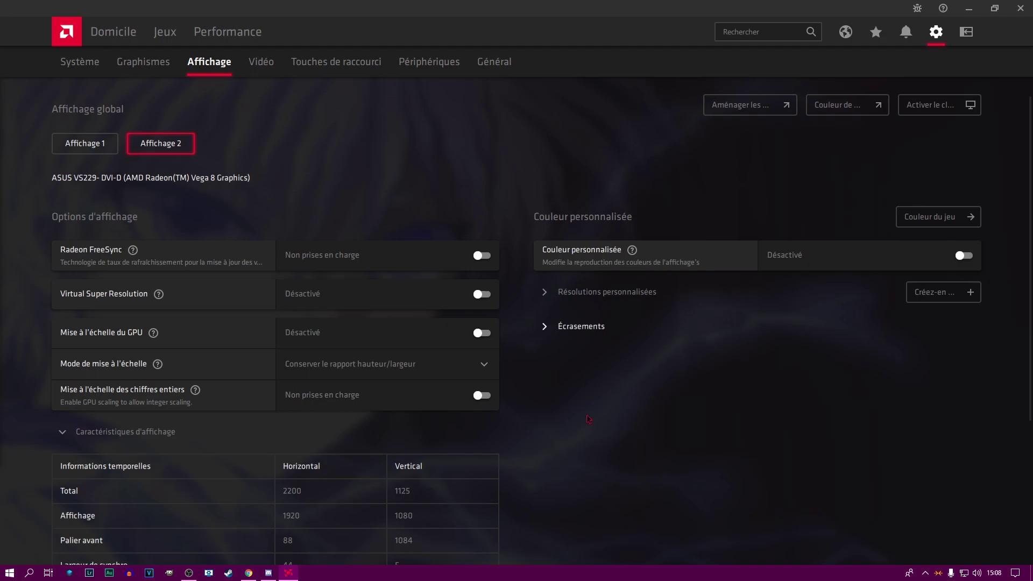
click(107, 433)
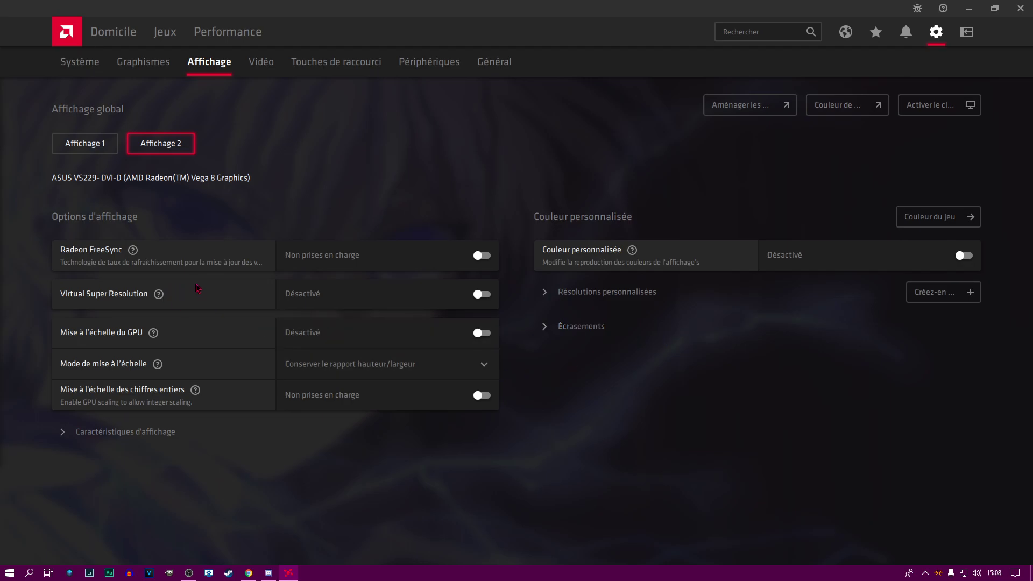
Step: Try the Cinéma Classique, Améliorée and Vif video profiles, and restore the Par défaut profile
click(266, 68)
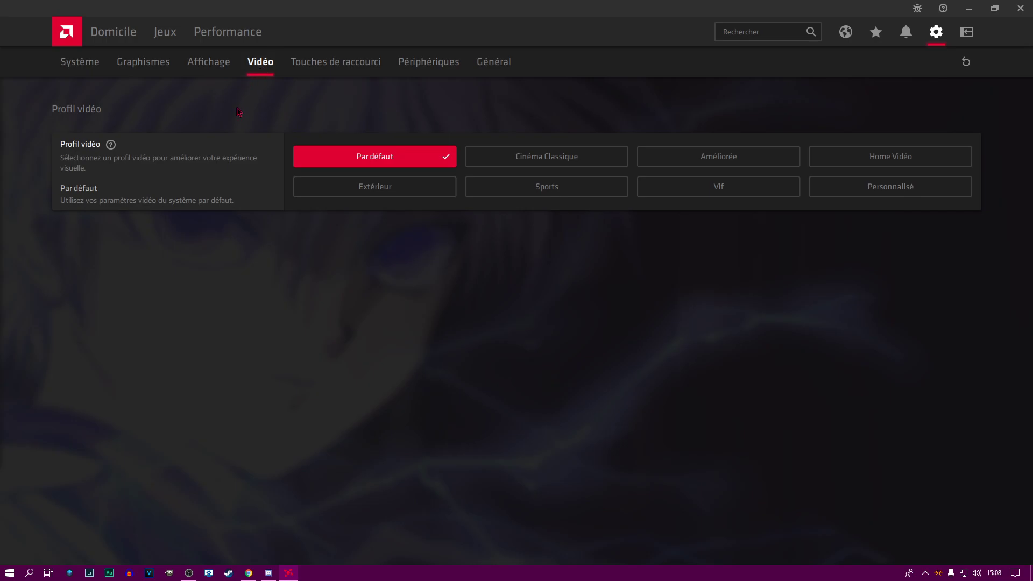
click(493, 150)
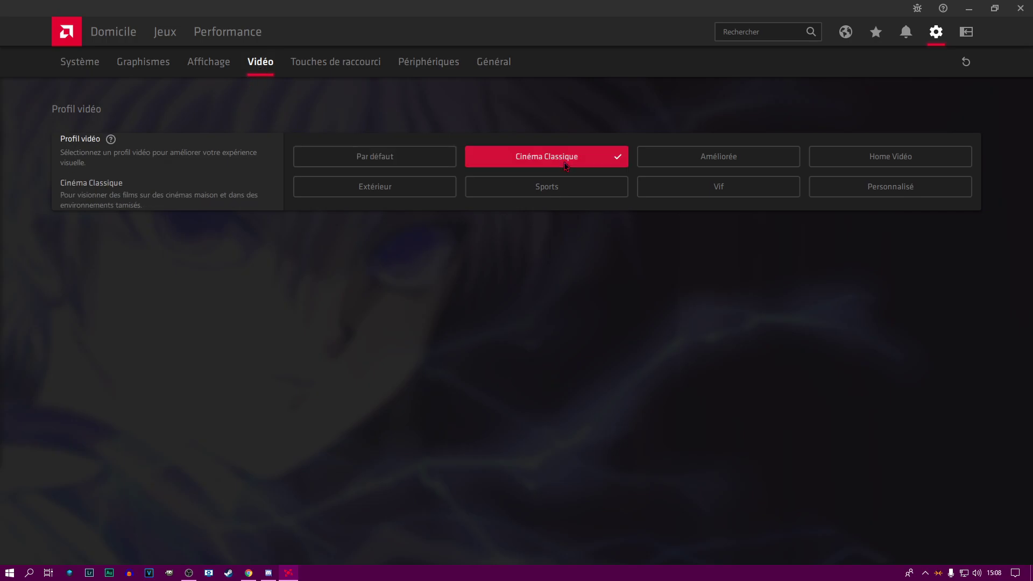
click(714, 164)
click(725, 193)
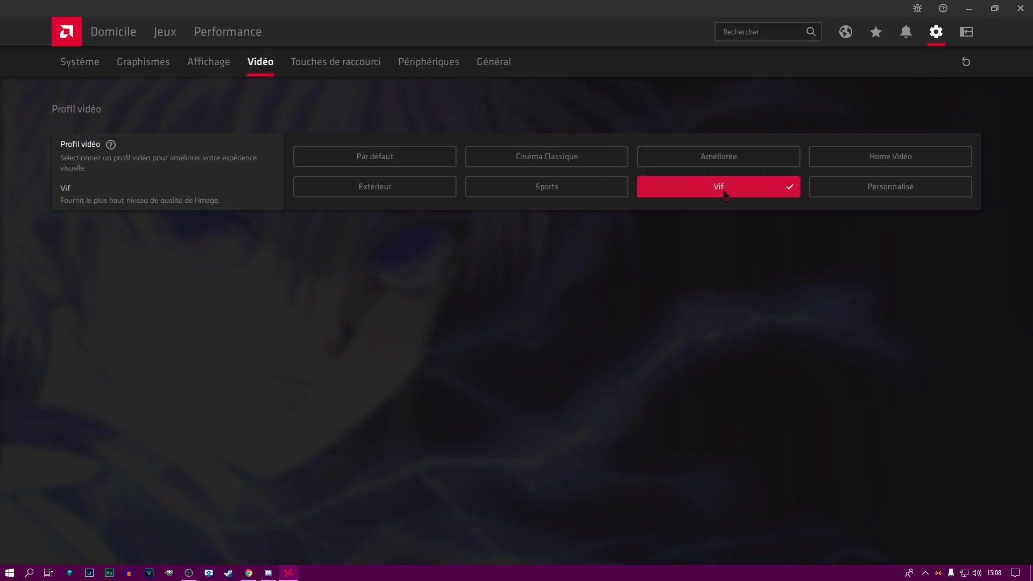
click(344, 155)
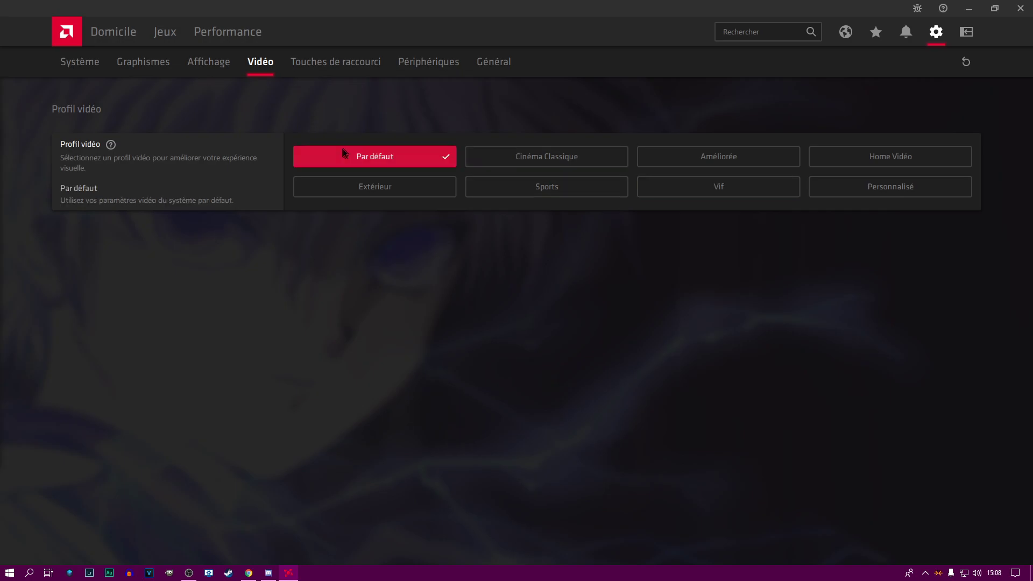
Step: Review the shortcut key assignments and the AMD Link settings for mobile and TV devices
click(358, 69)
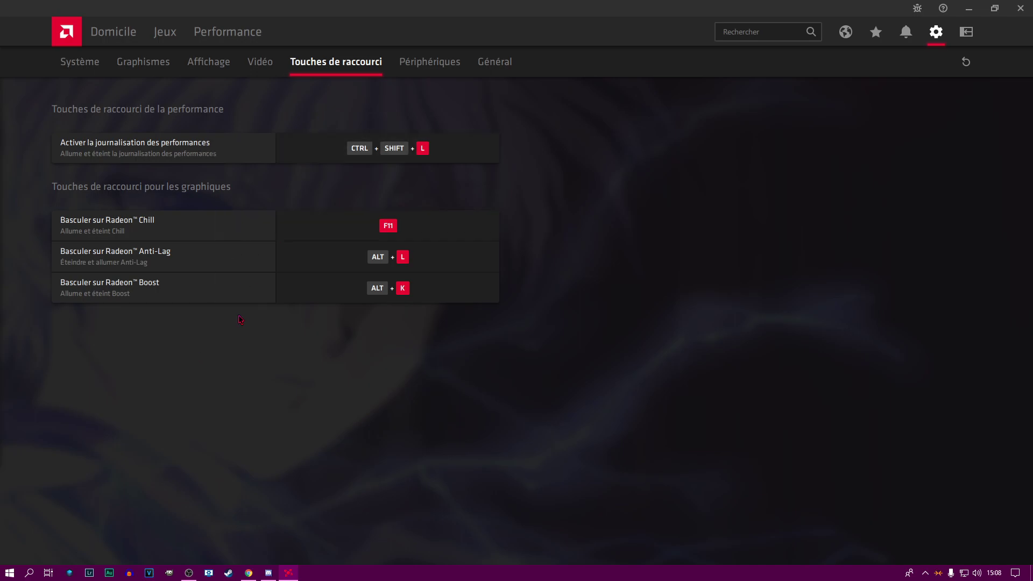
click(430, 62)
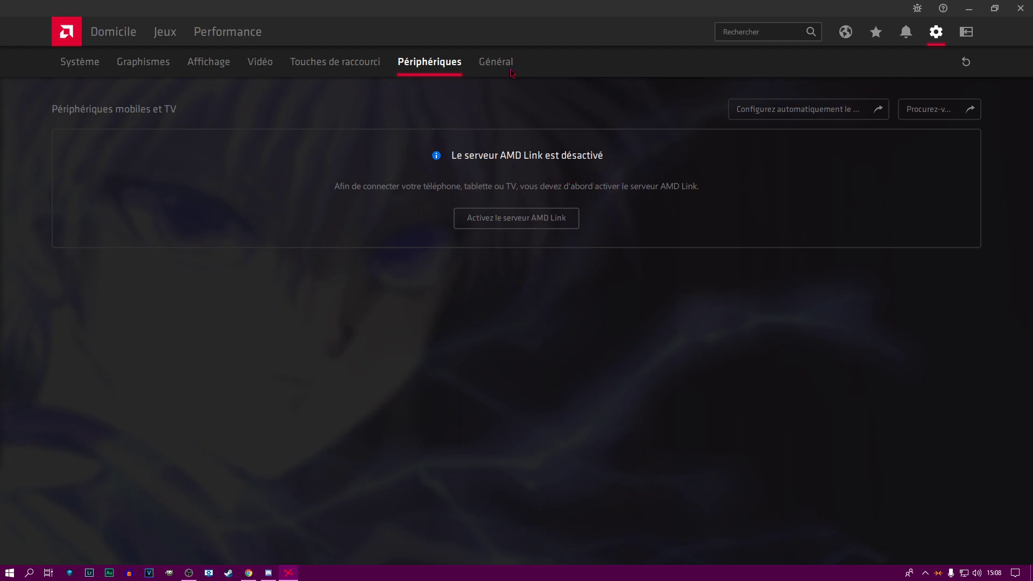
Step: Review the general performance logging and preference settings, and return to the Domicile page
click(496, 62)
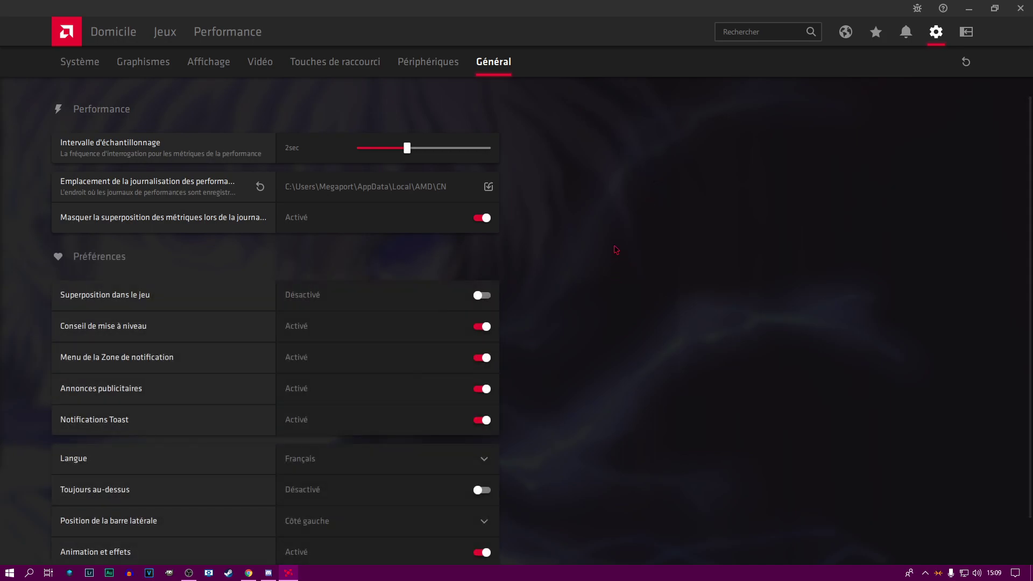
scroll(603, 245, down, 1)
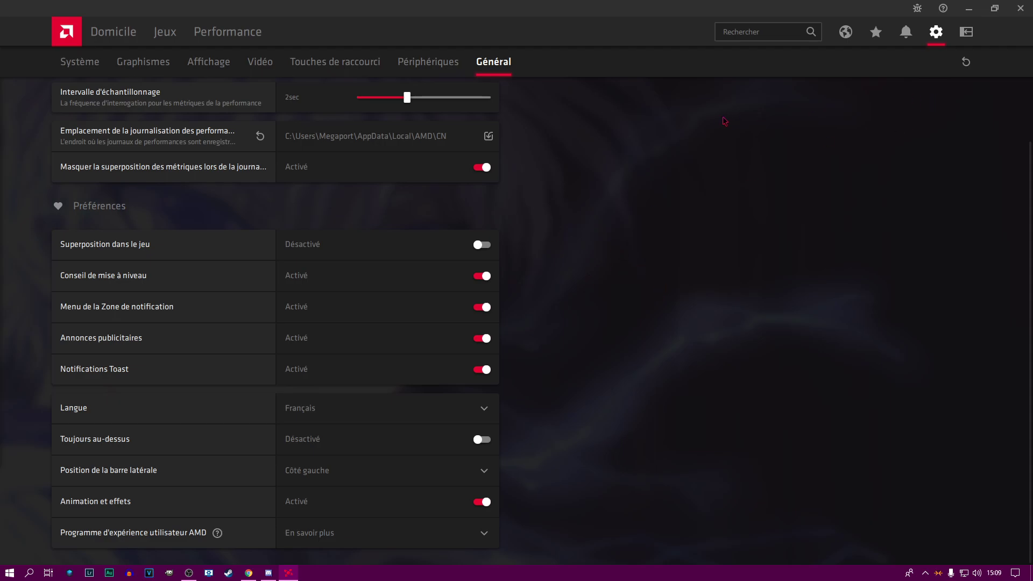
scroll(720, 157, up, 1)
click(100, 25)
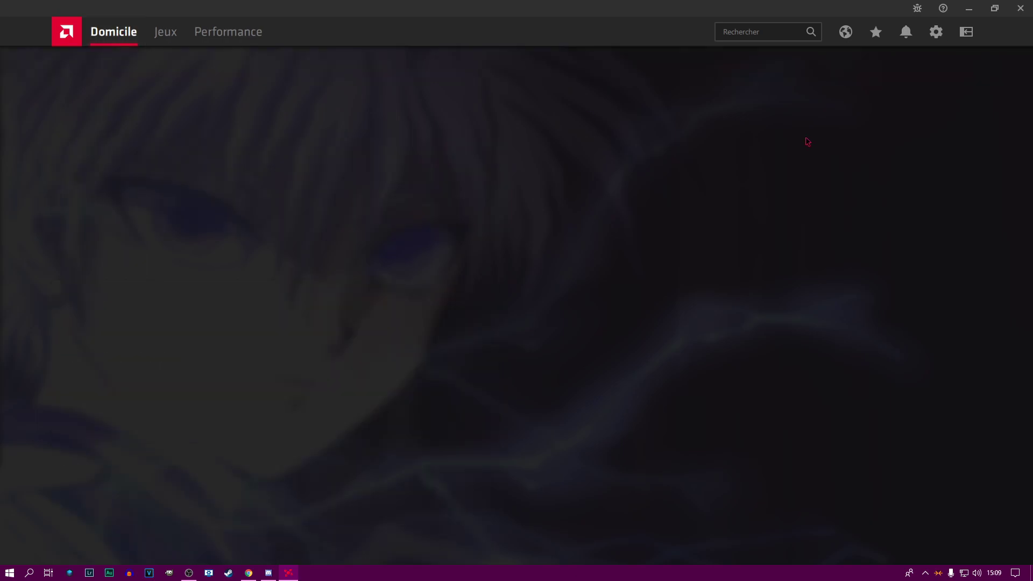